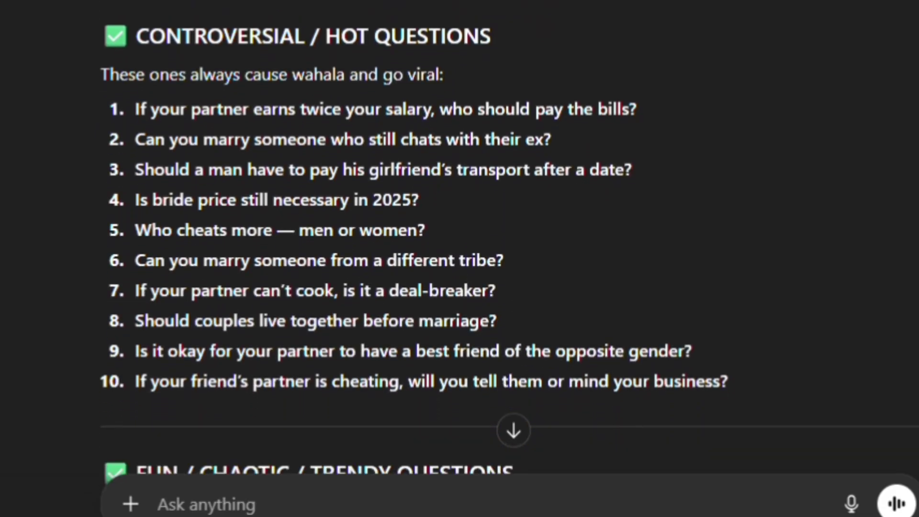
Read through the street interview questions in the controversial, fun, relationship and spicy social categories, down to the follow-up offers.
{"action": "scroll", "coordinate": [460, 239], "scroll_direction": "down", "scroll_amount": 4}
{"action": "scroll", "coordinate": [459, 239], "scroll_direction": "down", "scroll_amount": 5}
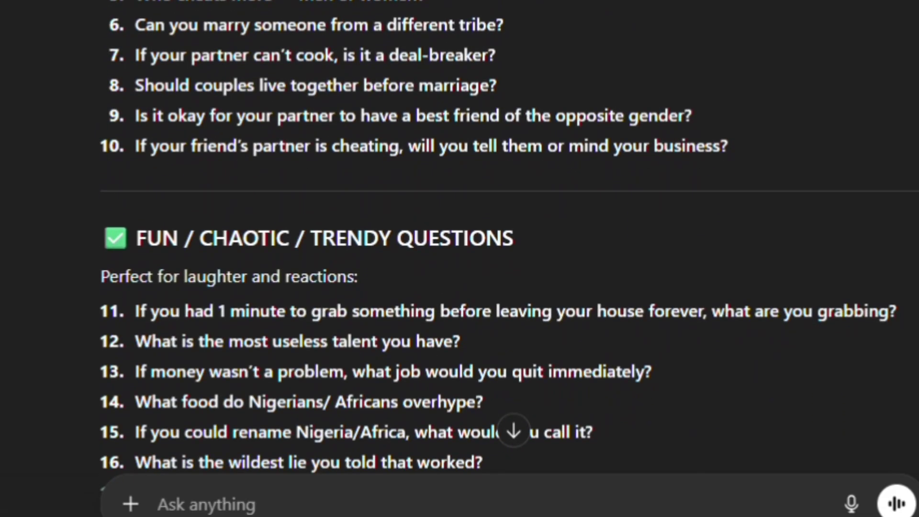
{"action": "scroll", "coordinate": [460, 240], "scroll_direction": "down", "scroll_amount": 1}
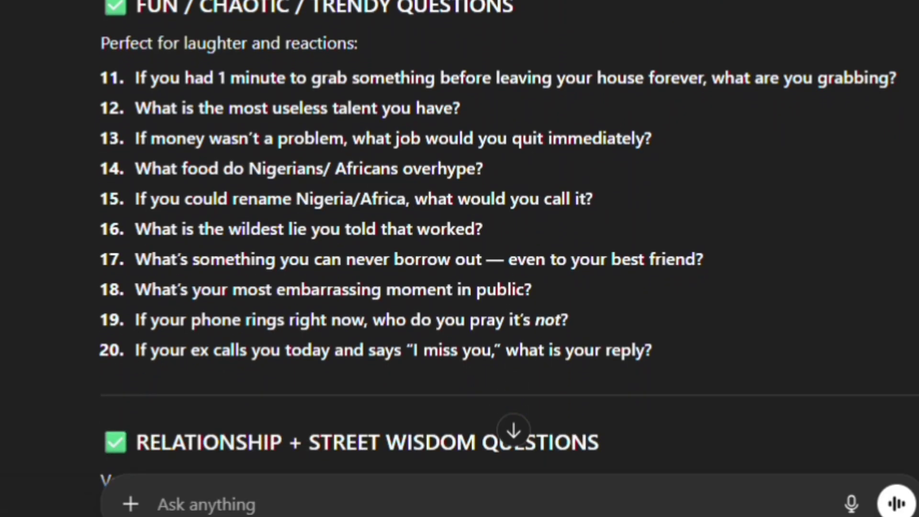
{"action": "scroll", "coordinate": [460, 239], "scroll_direction": "down", "scroll_amount": 1}
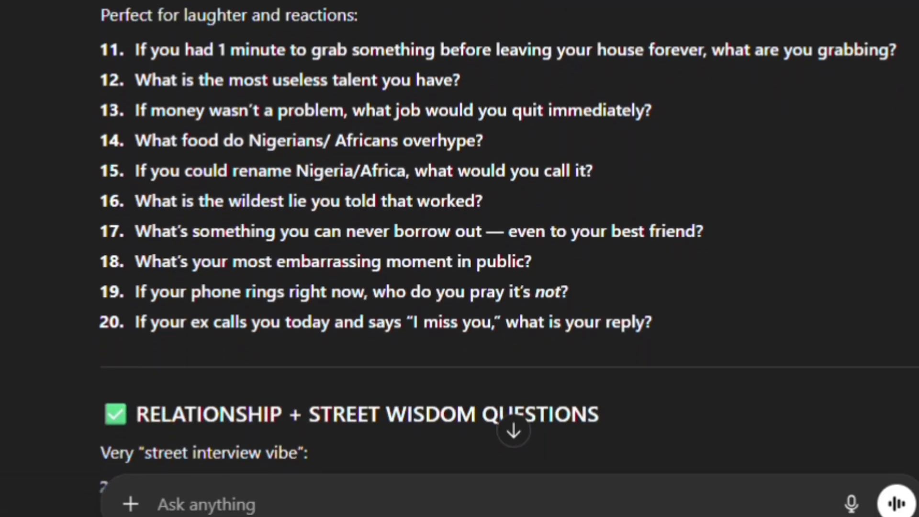
{"action": "scroll", "coordinate": [460, 240], "scroll_direction": "down", "scroll_amount": 1}
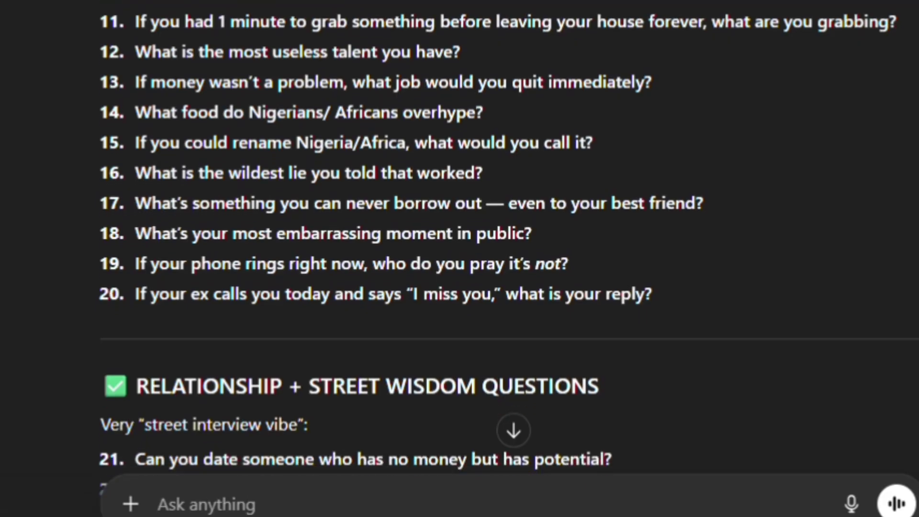
{"action": "scroll", "coordinate": [460, 239], "scroll_direction": "down", "scroll_amount": 1}
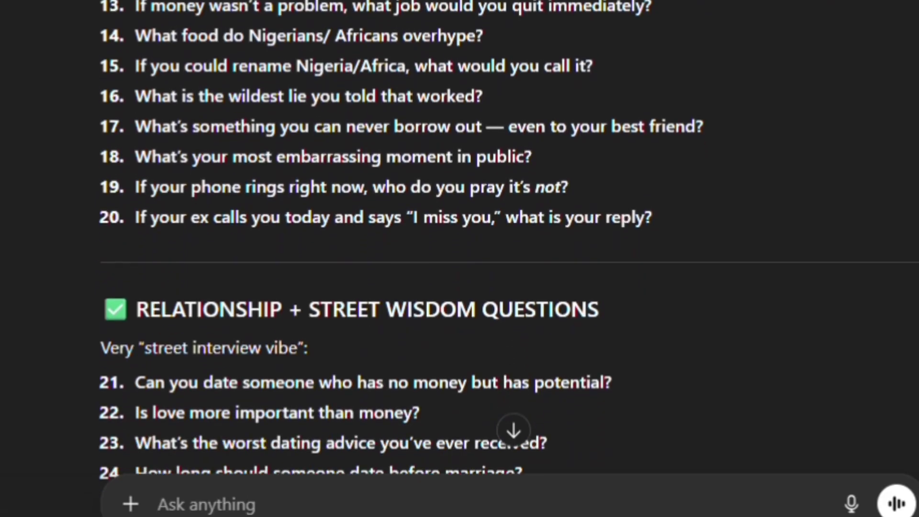
{"action": "scroll", "coordinate": [460, 239], "scroll_direction": "down", "scroll_amount": 3}
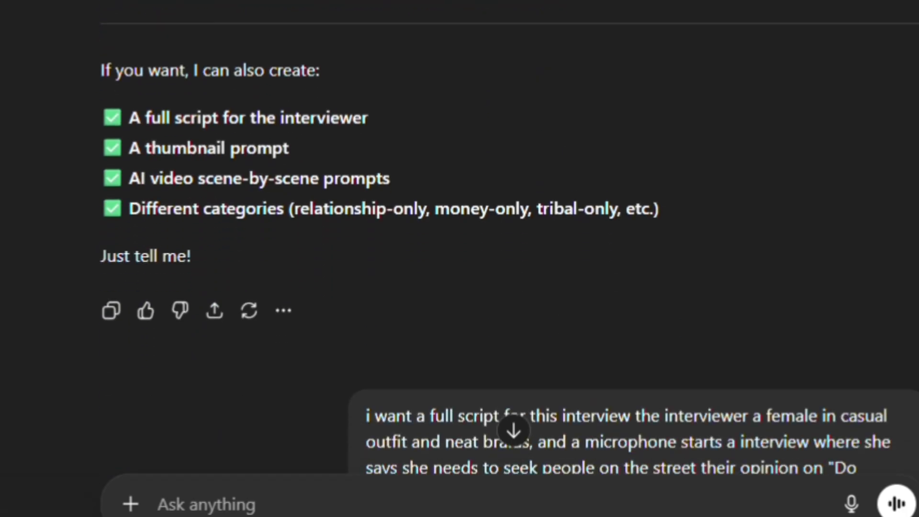
{"action": "scroll", "coordinate": [508, 238], "scroll_direction": "up", "scroll_amount": 2}
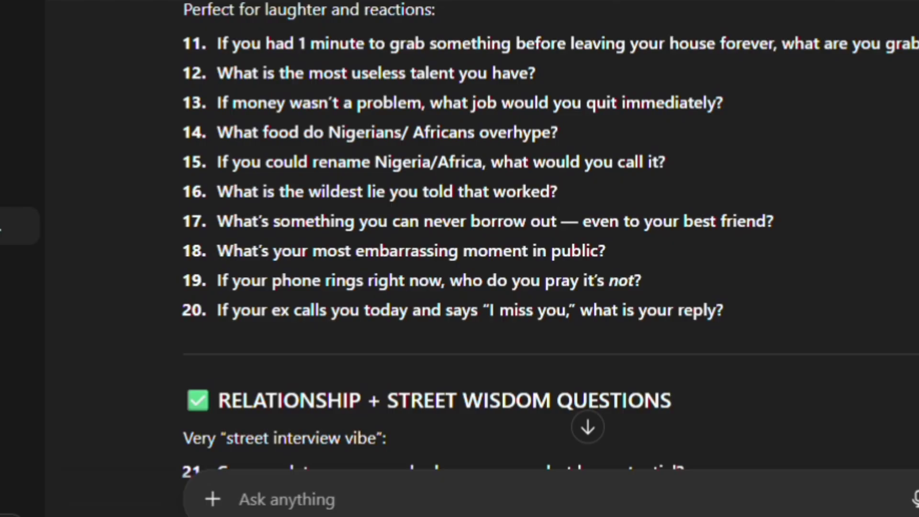
{"action": "scroll", "coordinate": [551, 239], "scroll_direction": "down", "scroll_amount": 1}
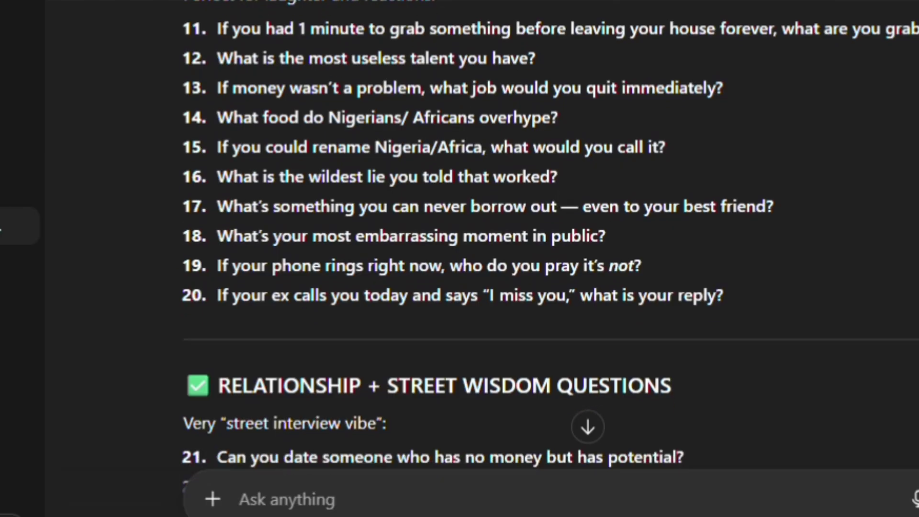
{"action": "scroll", "coordinate": [551, 239], "scroll_direction": "down", "scroll_amount": 2}
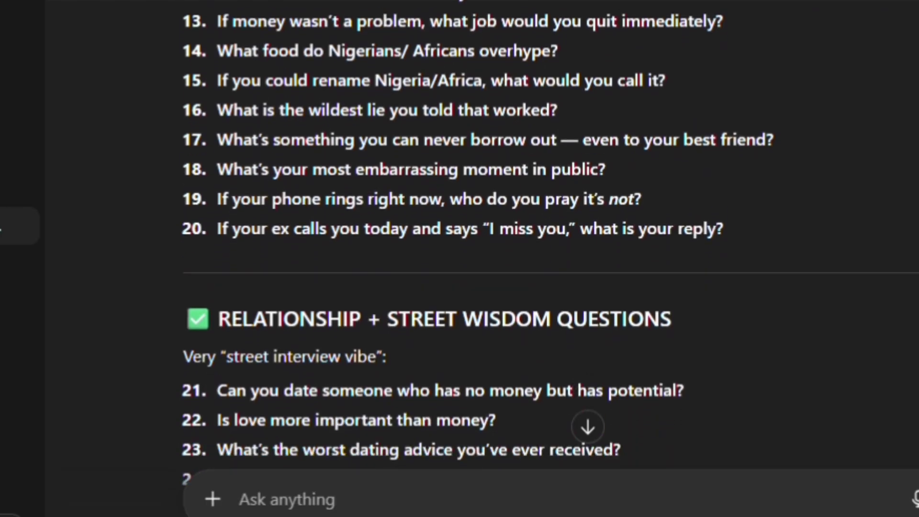
{"action": "scroll", "coordinate": [551, 239], "scroll_direction": "down", "scroll_amount": 4}
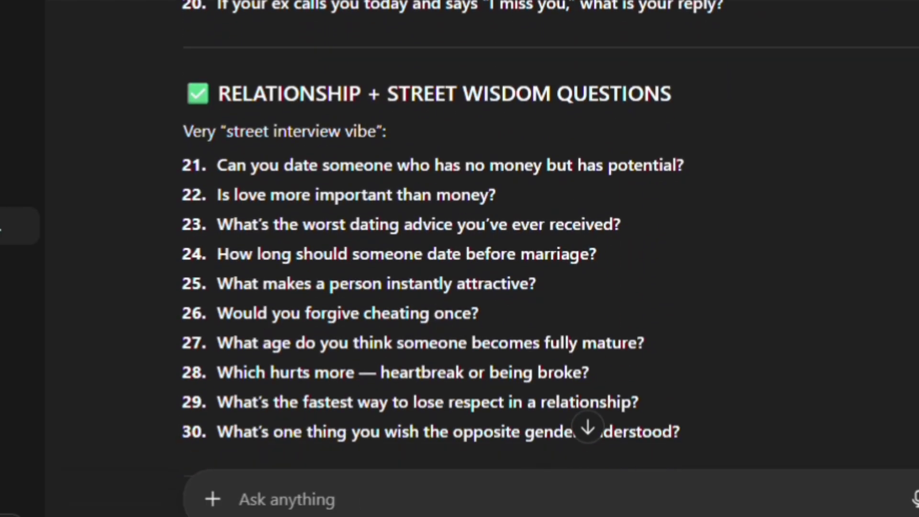
{"action": "scroll", "coordinate": [550, 239], "scroll_direction": "down", "scroll_amount": 1}
{"action": "scroll", "coordinate": [550, 239], "scroll_direction": "down", "scroll_amount": 1}
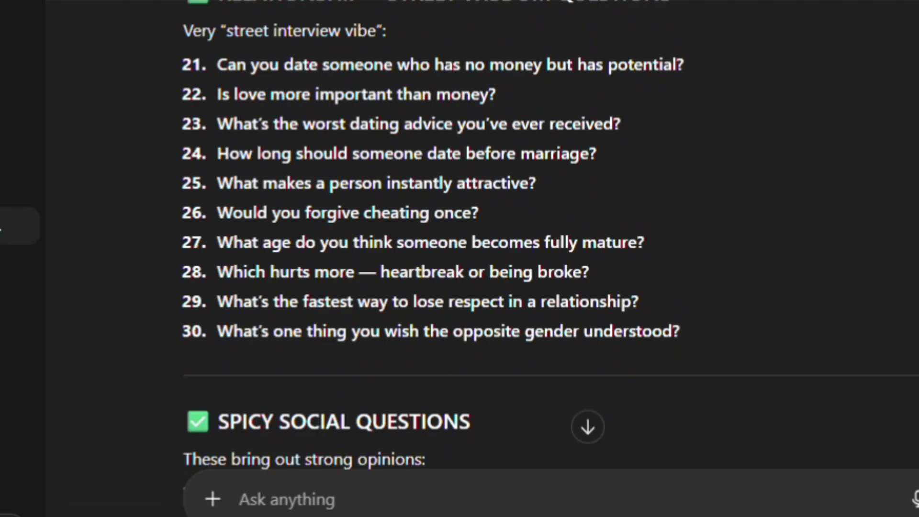
{"action": "scroll", "coordinate": [550, 239], "scroll_direction": "down", "scroll_amount": 3}
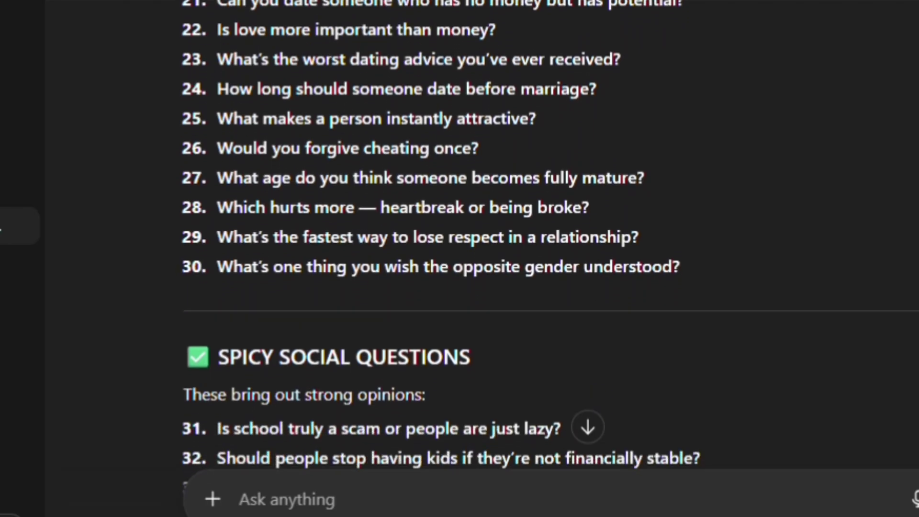
{"action": "scroll", "coordinate": [550, 240], "scroll_direction": "down", "scroll_amount": 5}
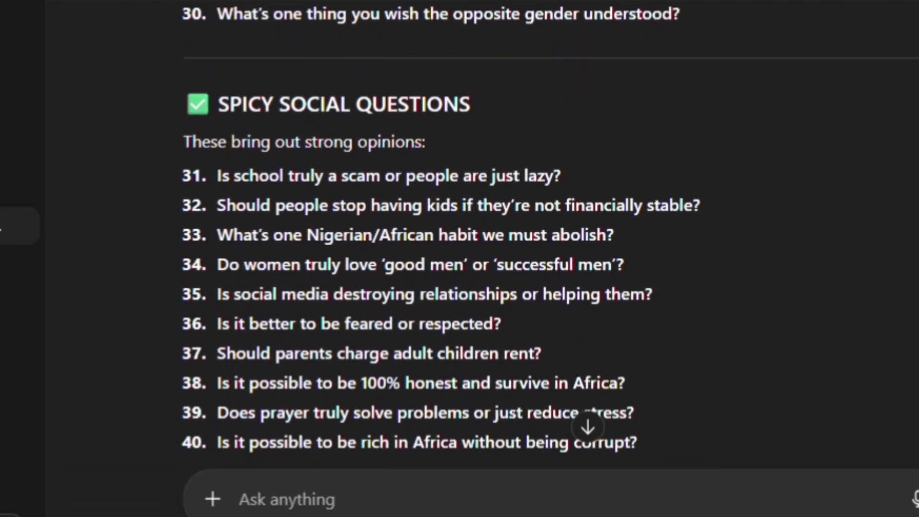
{"action": "scroll", "coordinate": [551, 239], "scroll_direction": "down", "scroll_amount": 8}
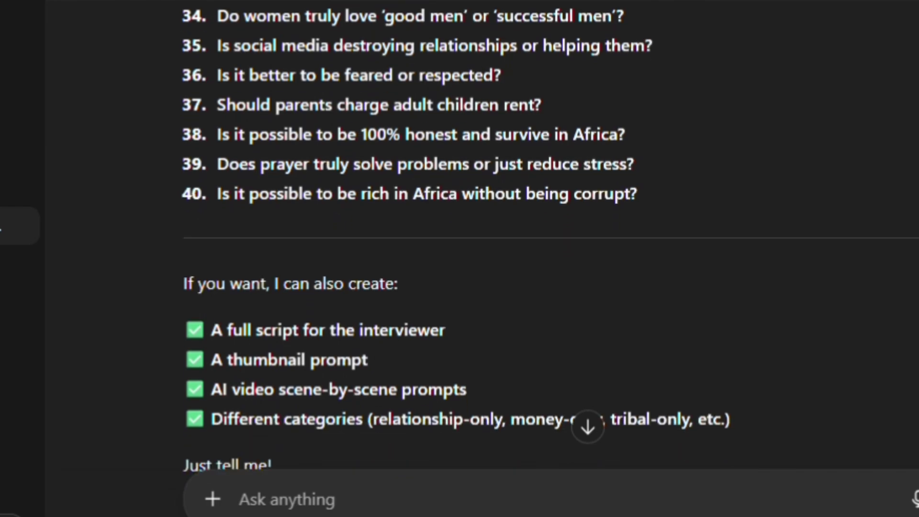
{"action": "scroll", "coordinate": [551, 239], "scroll_direction": "up", "scroll_amount": 5}
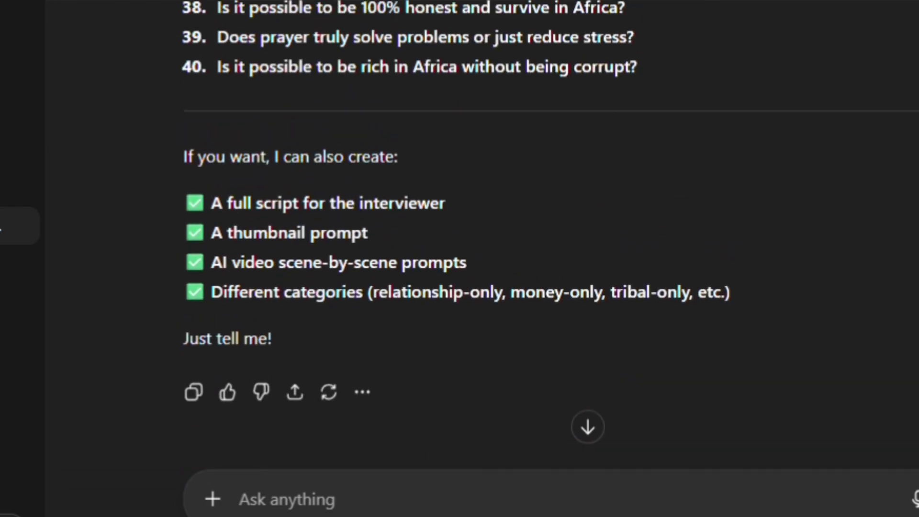
Review the full-script request and the generated African street interview script, from the interviewer description through the Scene 8 outro.
{"action": "scroll", "coordinate": [460, 259], "scroll_direction": "down", "scroll_amount": 8}
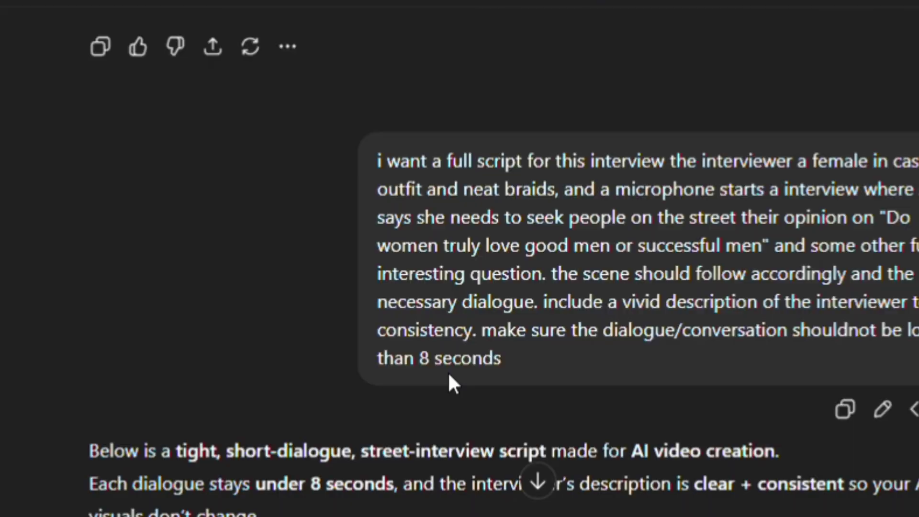
{"action": "scroll", "coordinate": [453, 383], "scroll_direction": "down", "scroll_amount": 10}
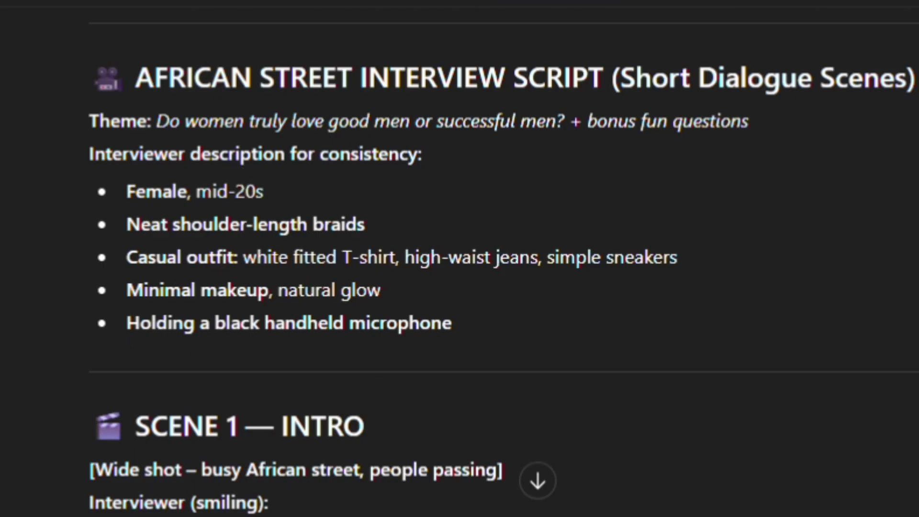
{"action": "scroll", "coordinate": [460, 259], "scroll_direction": "down", "scroll_amount": 15}
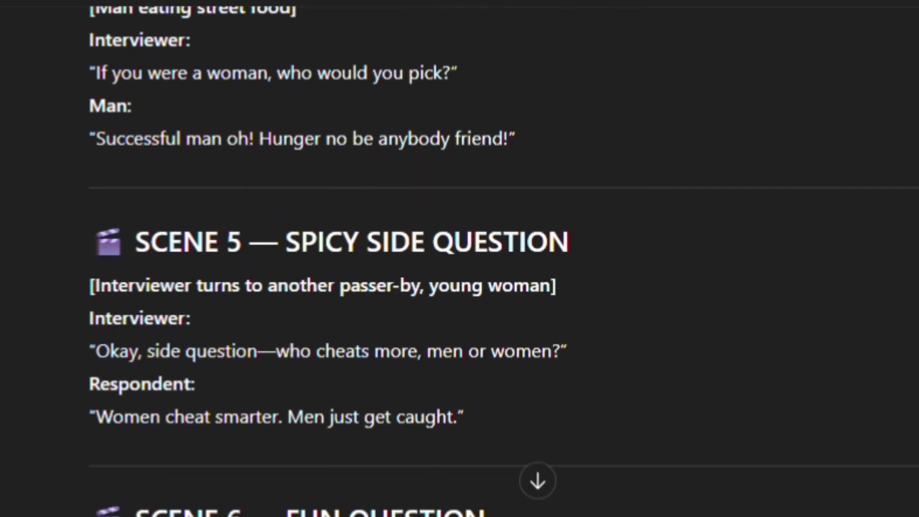
{"action": "scroll", "coordinate": [459, 258], "scroll_direction": "up", "scroll_amount": 2}
{"action": "scroll", "coordinate": [459, 259], "scroll_direction": "down", "scroll_amount": 10}
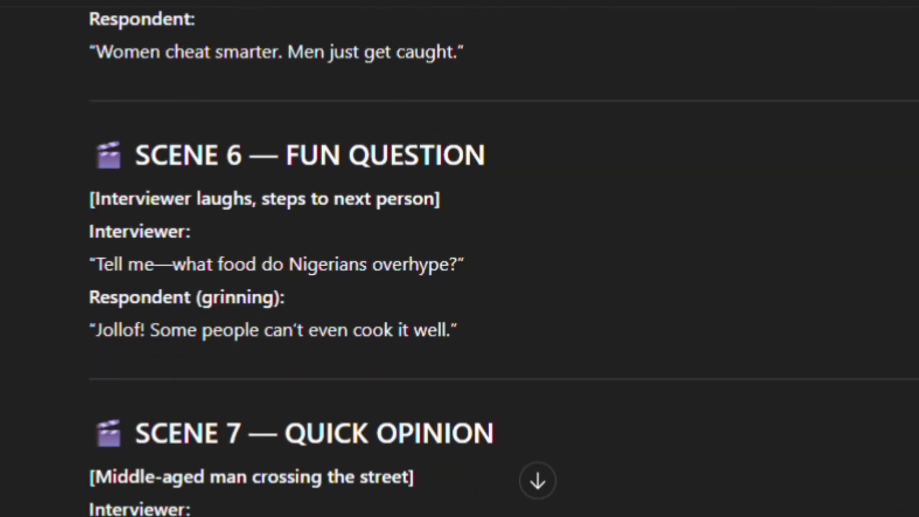
{"action": "scroll", "coordinate": [460, 259], "scroll_direction": "down", "scroll_amount": 7}
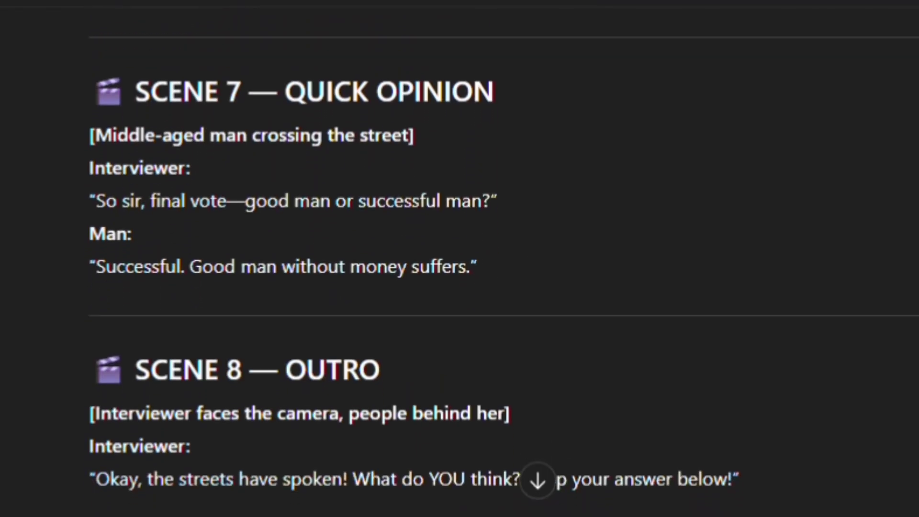
{"action": "scroll", "coordinate": [459, 259], "scroll_direction": "down", "scroll_amount": 5}
{"action": "scroll", "coordinate": [460, 259], "scroll_direction": "up", "scroll_amount": 7}
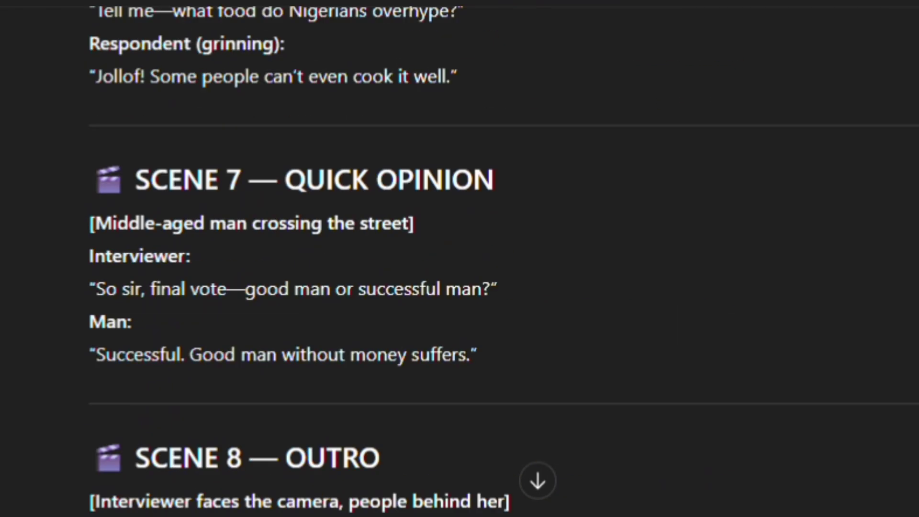
{"action": "scroll", "coordinate": [459, 258], "scroll_direction": "up", "scroll_amount": 20}
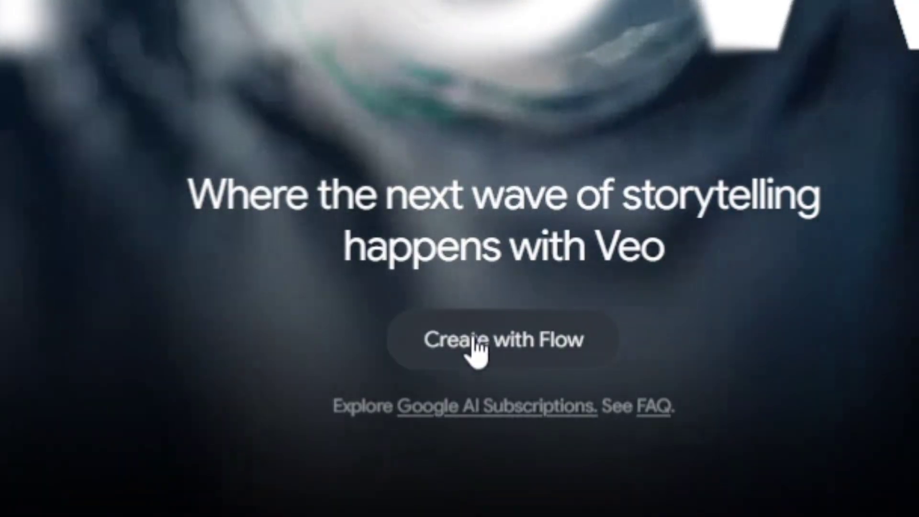
Switch to Google Flow and create a new project.
{"action": "left_click", "coordinate": [473, 339]}
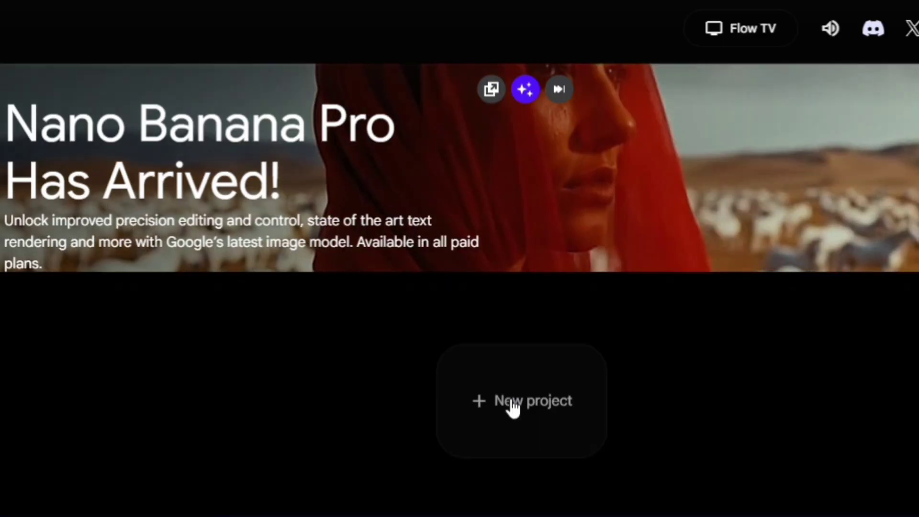
{"action": "left_click", "coordinate": [513, 405]}
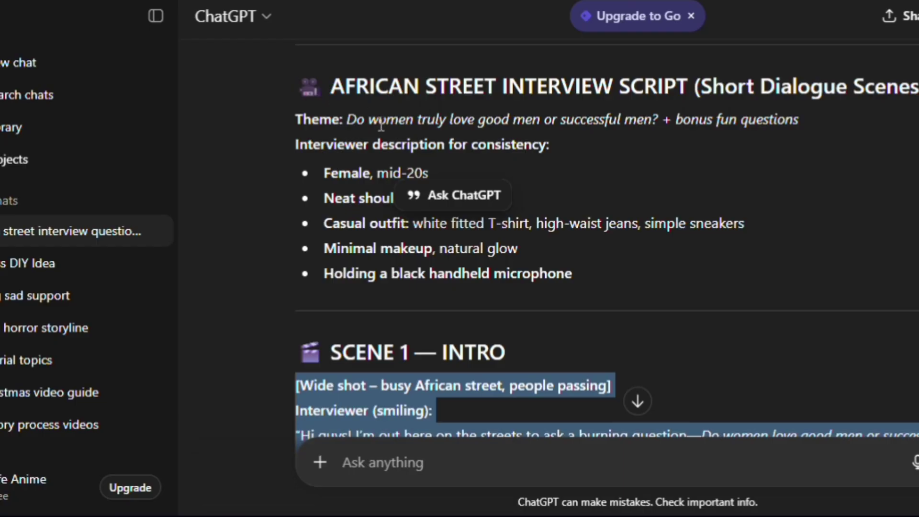
Switch to ChatGPT and copy the script from its title and interviewer description through the end of the Scene 1 intro dialogue.
{"action": "left_click_drag", "start_coordinate": [330, 79], "coordinate": [486, 409]}
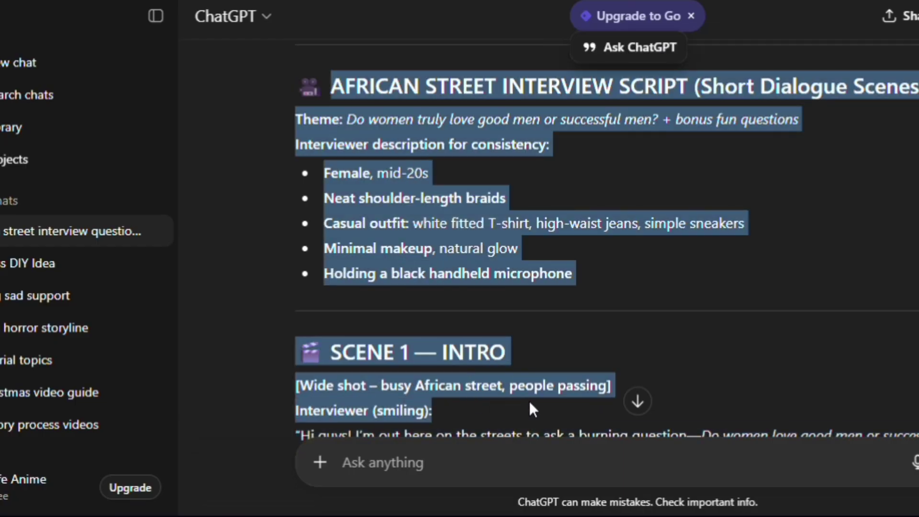
{"action": "scroll", "coordinate": [529, 400], "scroll_direction": "down", "scroll_amount": 1}
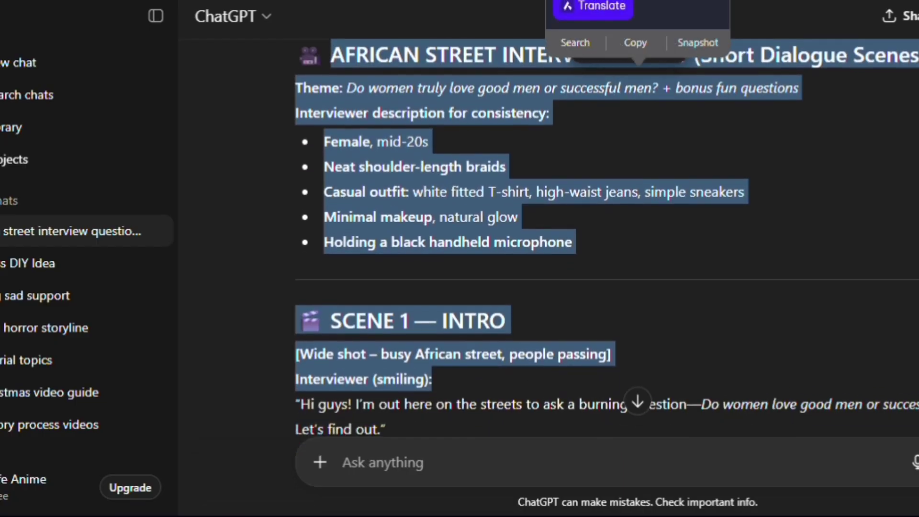
{"action": "left_click", "coordinate": [361, 209]}
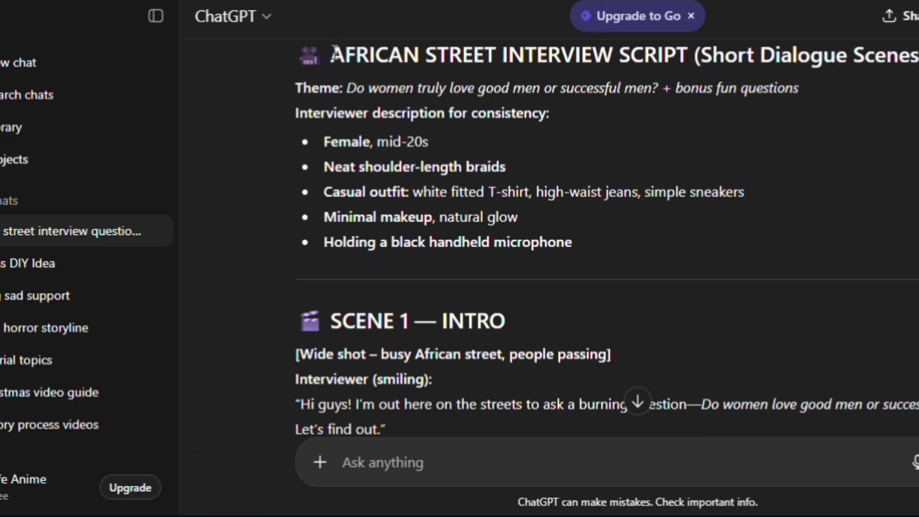
{"action": "left_click_drag", "start_coordinate": [335, 51], "coordinate": [458, 355]}
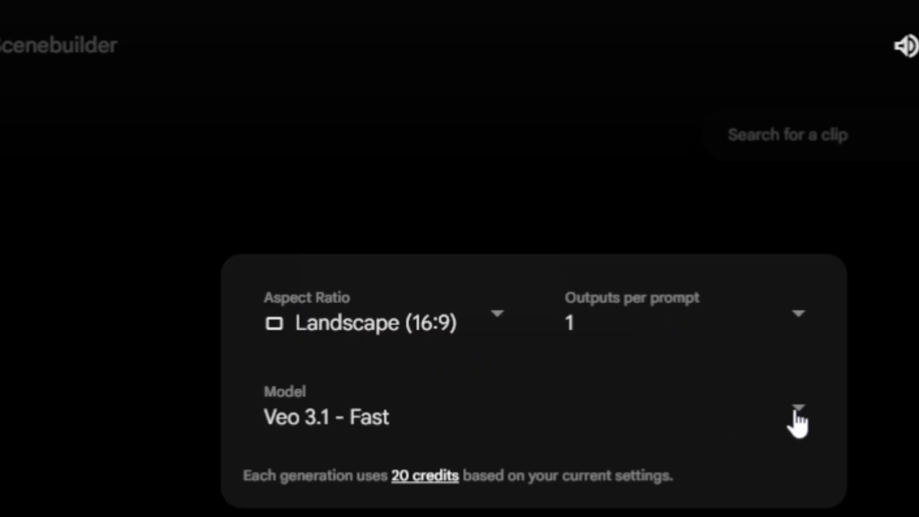
Switch back to Flow and check the aspect ratio, outputs per prompt and model settings for video generation.
{"action": "left_click", "coordinate": [801, 420]}
{"action": "left_click", "coordinate": [497, 95]}
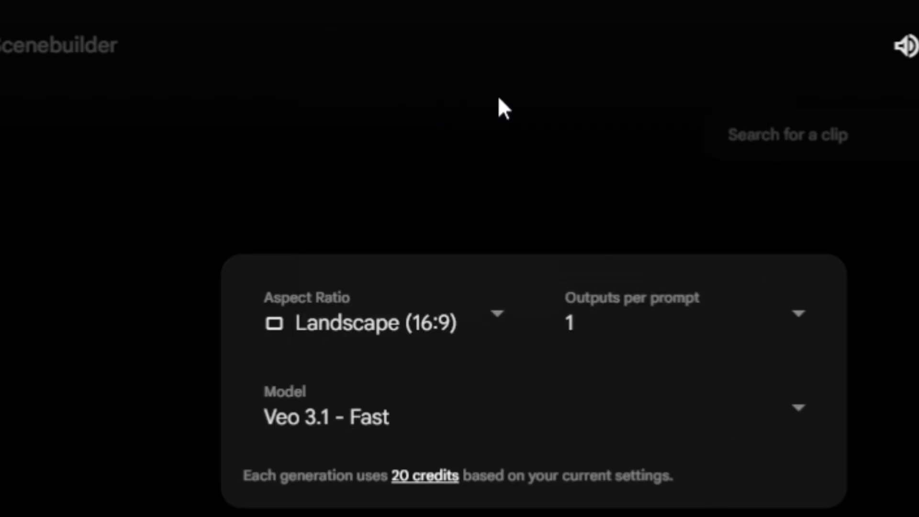
{"action": "key", "text": "Escape"}
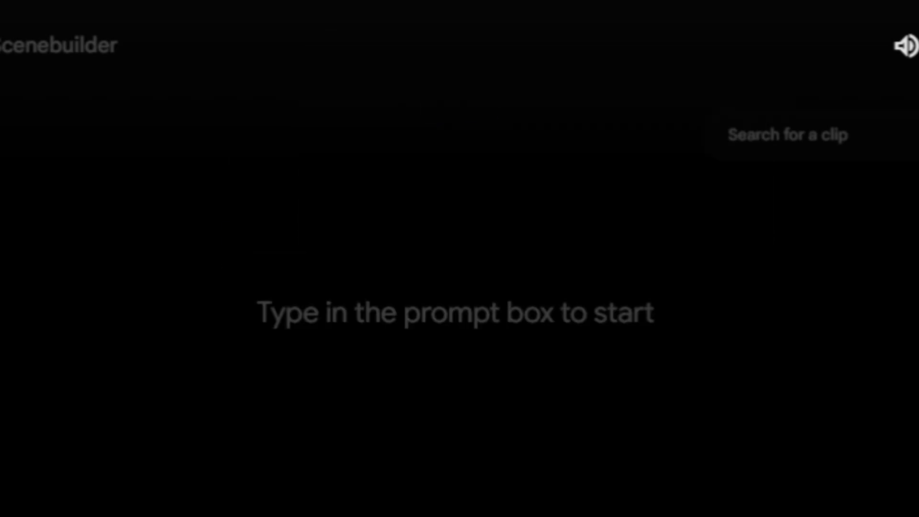
Generate a video from the copied interviewer description and Scene 1 intro, and add the resulting clip to the scene.
{"action": "key", "text": "ctrl+v"}
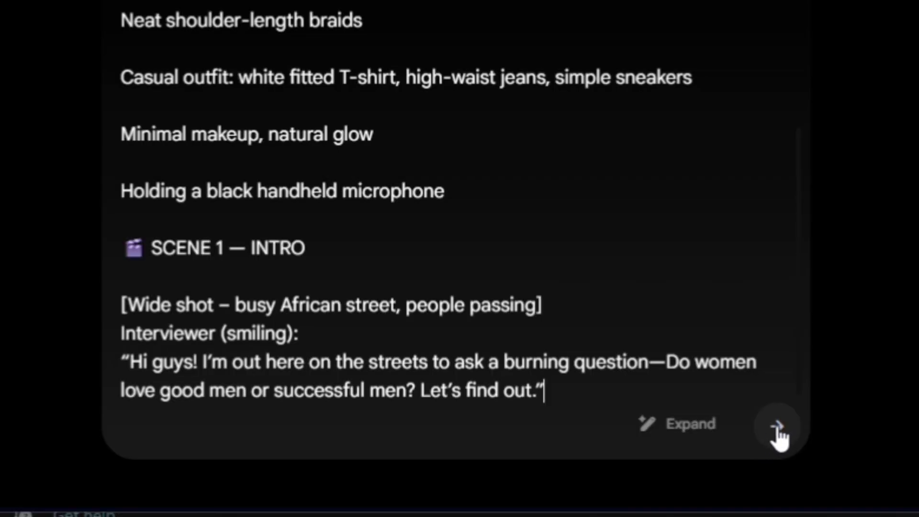
{"action": "left_click", "coordinate": [776, 425]}
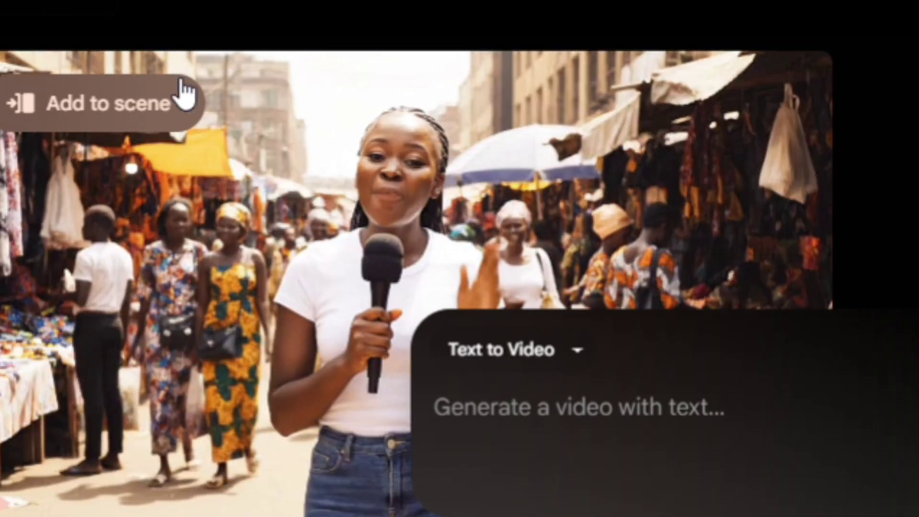
{"action": "left_click", "coordinate": [88, 118]}
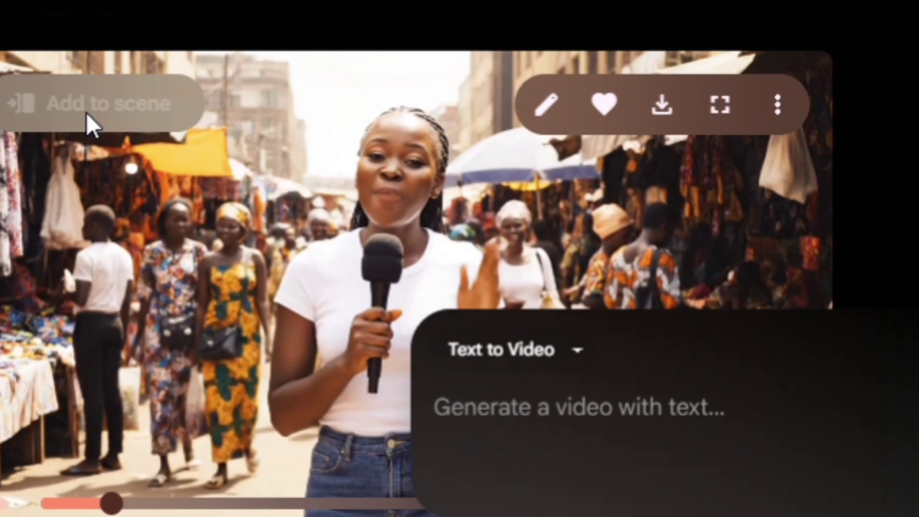